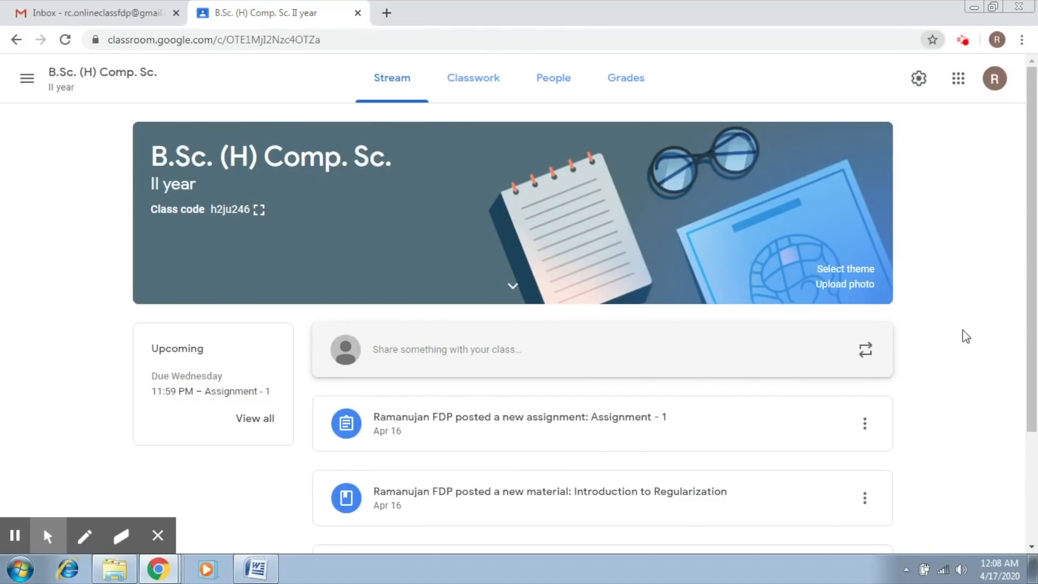
# Step: Open the Assignment - 1 post from the teacher's class stream
pyautogui.click(552, 421)
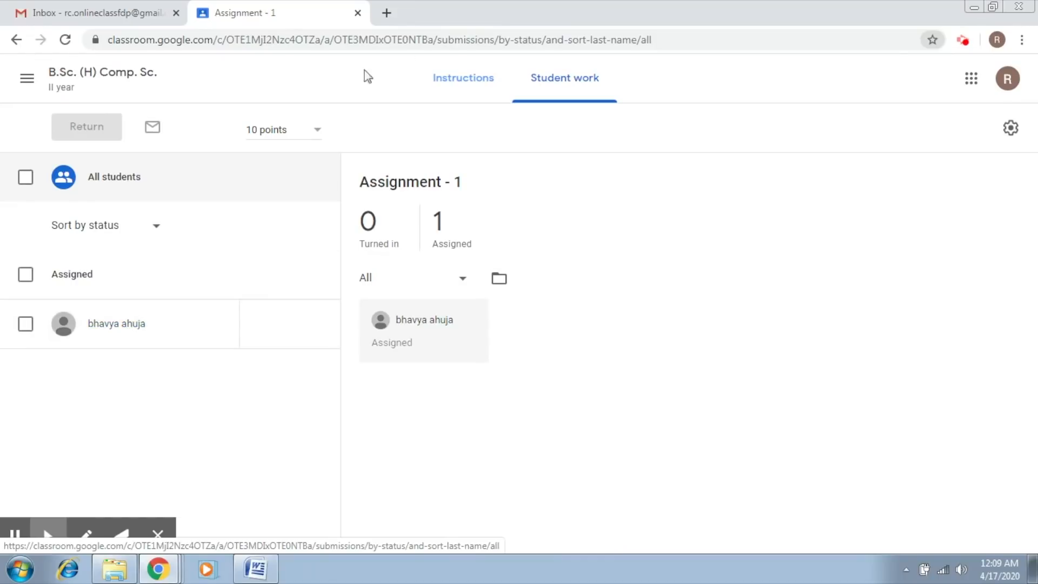
pyautogui.click(464, 76)
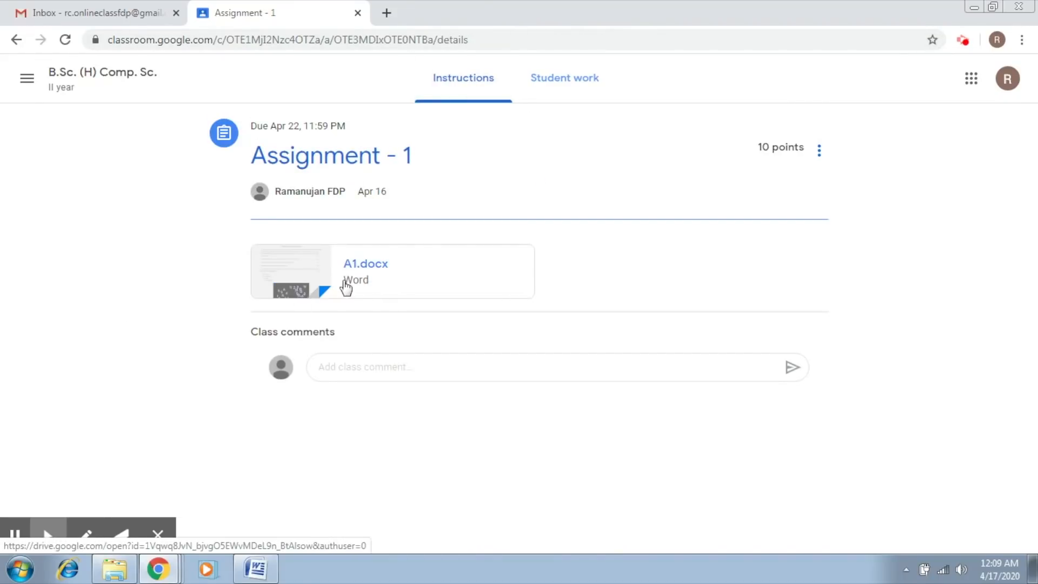
pyautogui.click(562, 82)
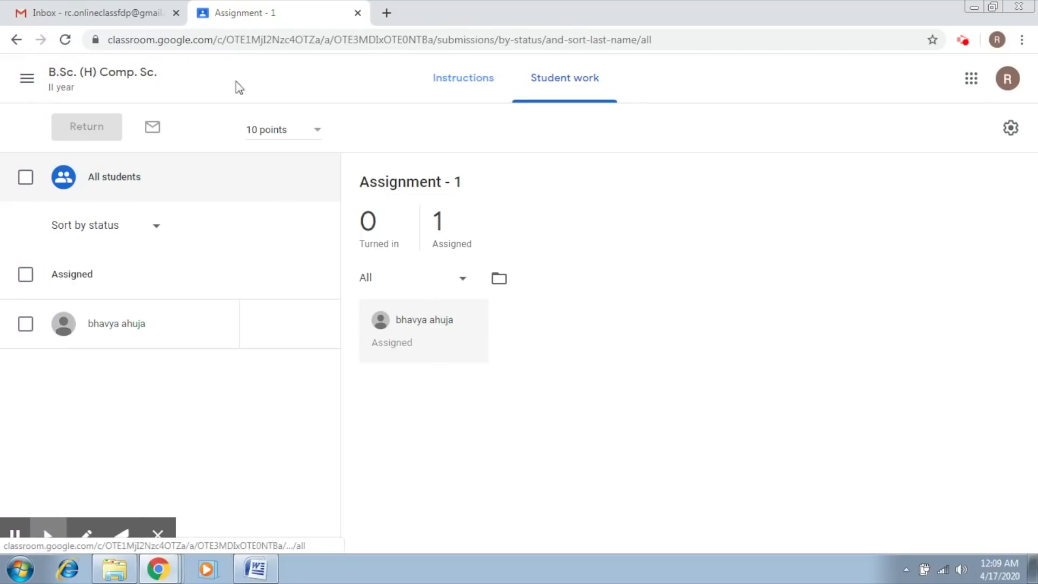
pyautogui.click(17, 40)
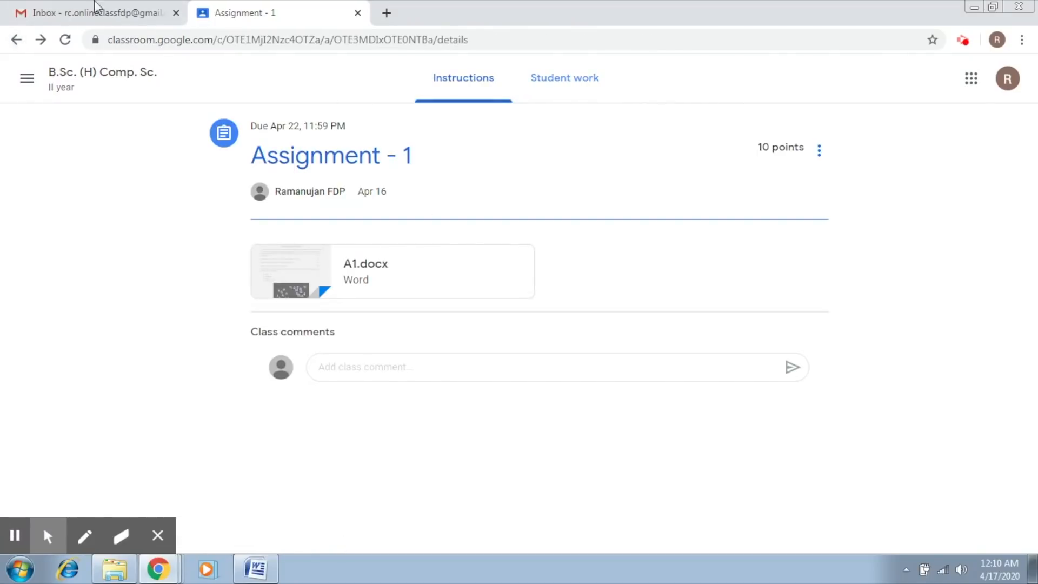
pyautogui.click(16, 40)
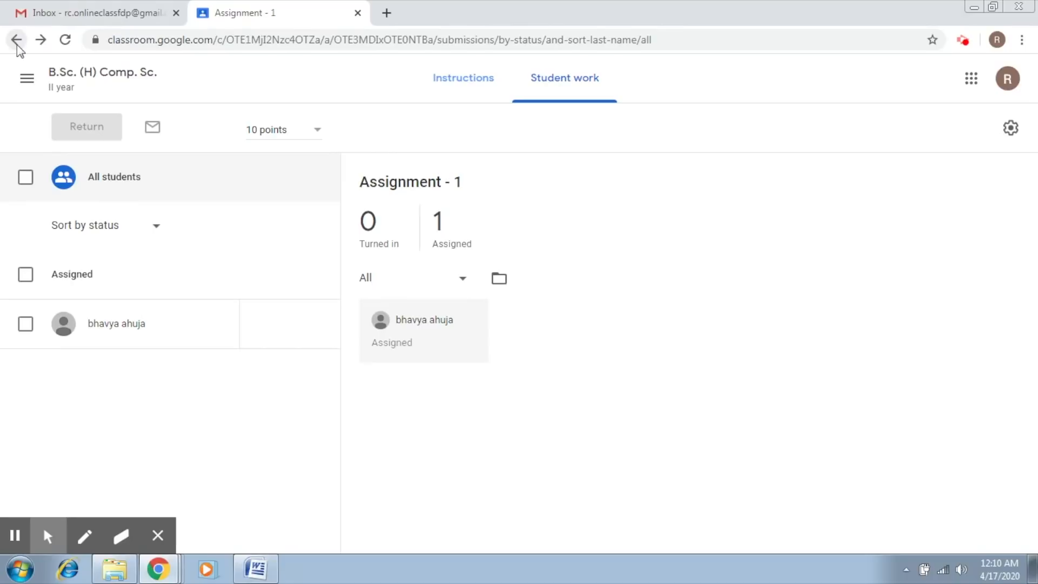
# Step: As the student, go to Assignment - 1 and choose to attach a file to the work
pyautogui.click(77, 72)
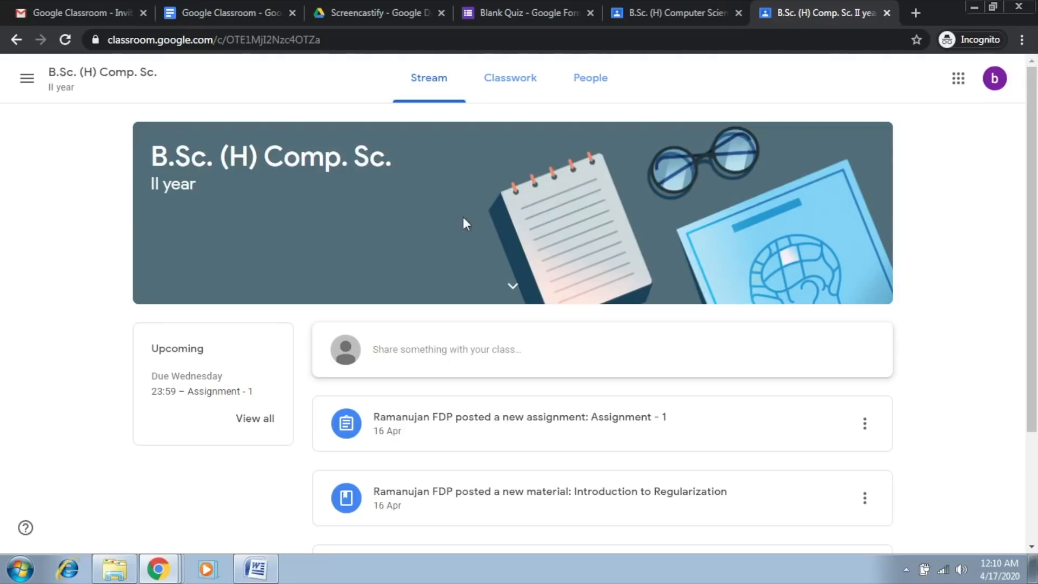
pyautogui.moveTo(1032, 188); pyautogui.dragTo(1034, 262)
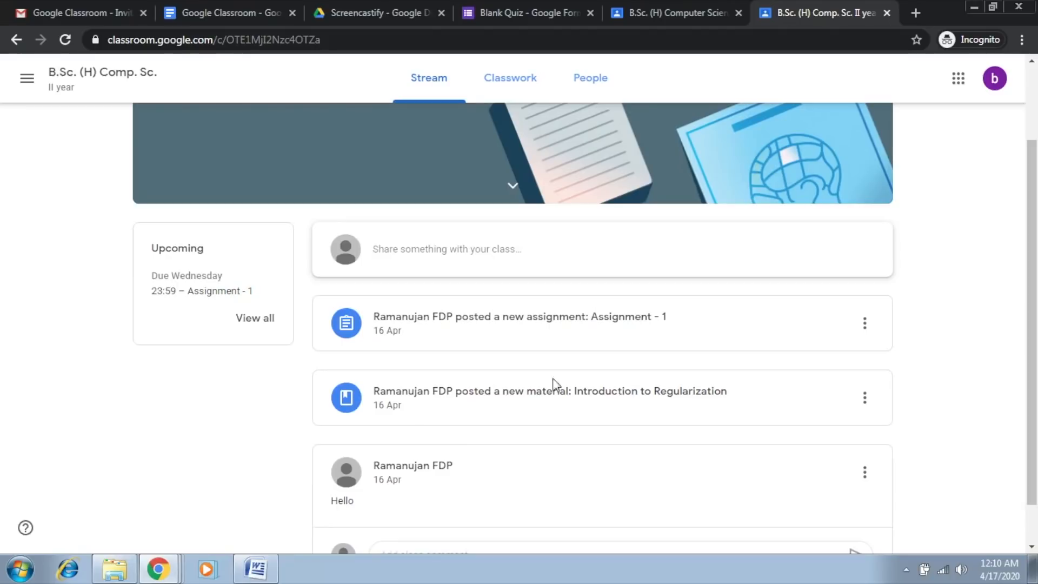
pyautogui.click(532, 326)
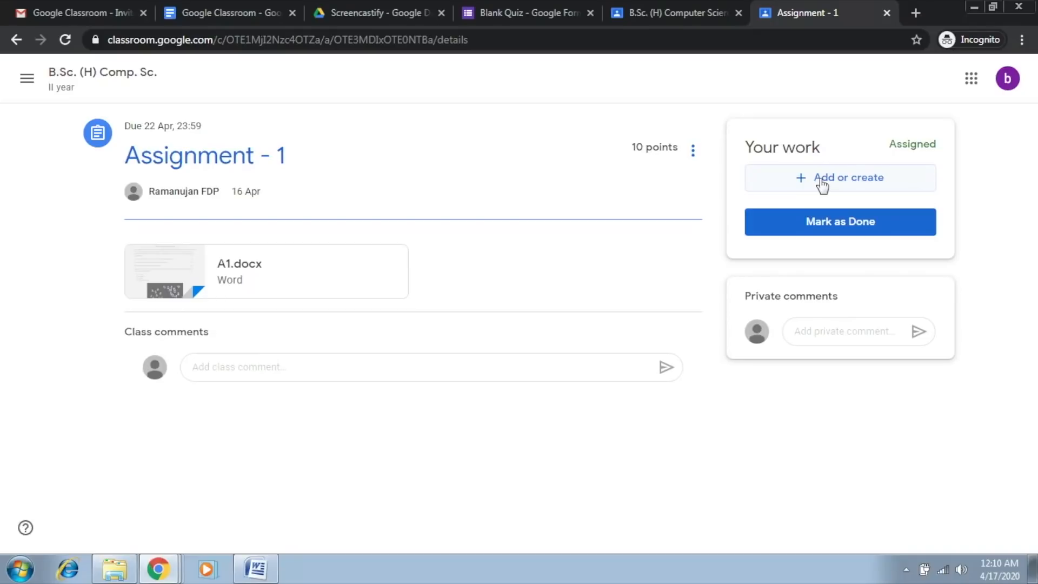
pyautogui.click(822, 183)
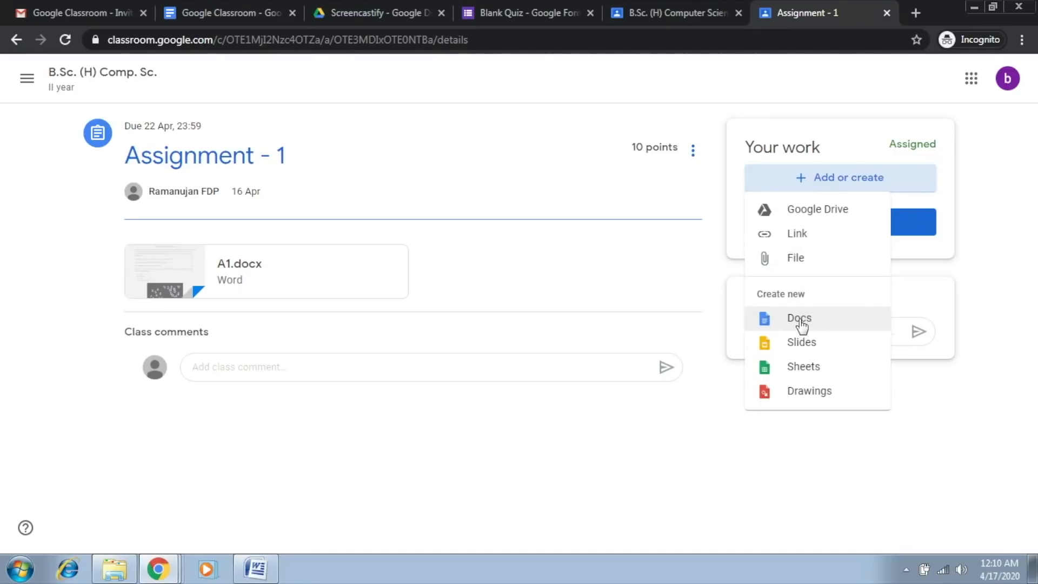
pyautogui.click(799, 259)
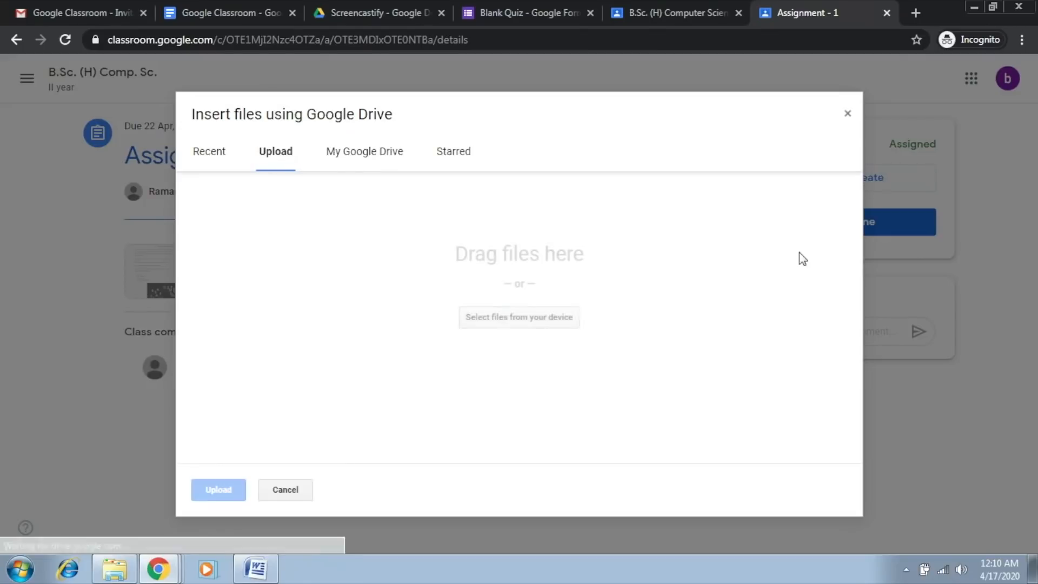
# Step: Upload Answers.txt from the device and attach it to the Assignment - 1 work
pyautogui.click(497, 317)
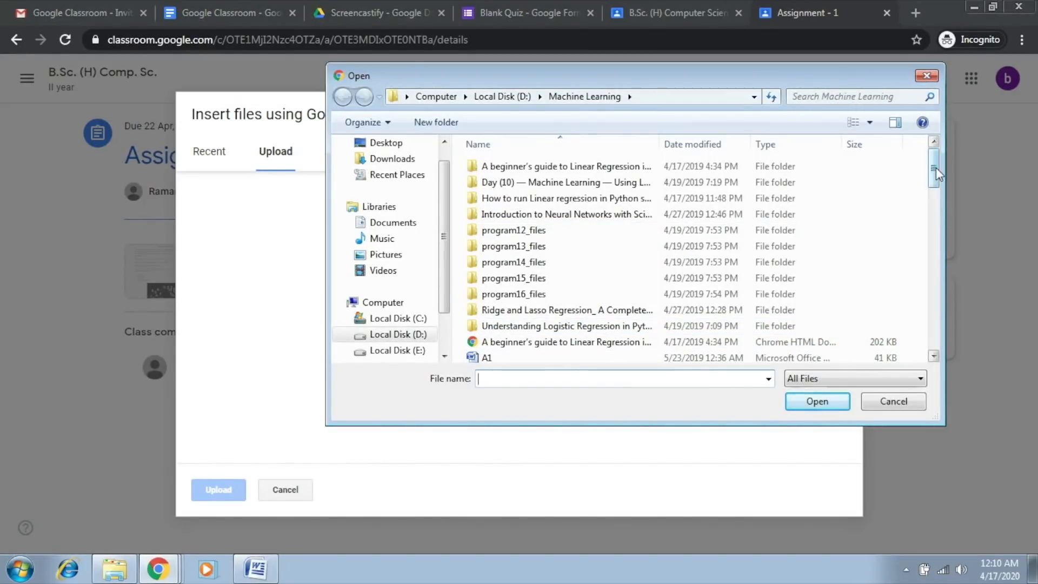
pyautogui.moveTo(935, 173); pyautogui.dragTo(935, 188)
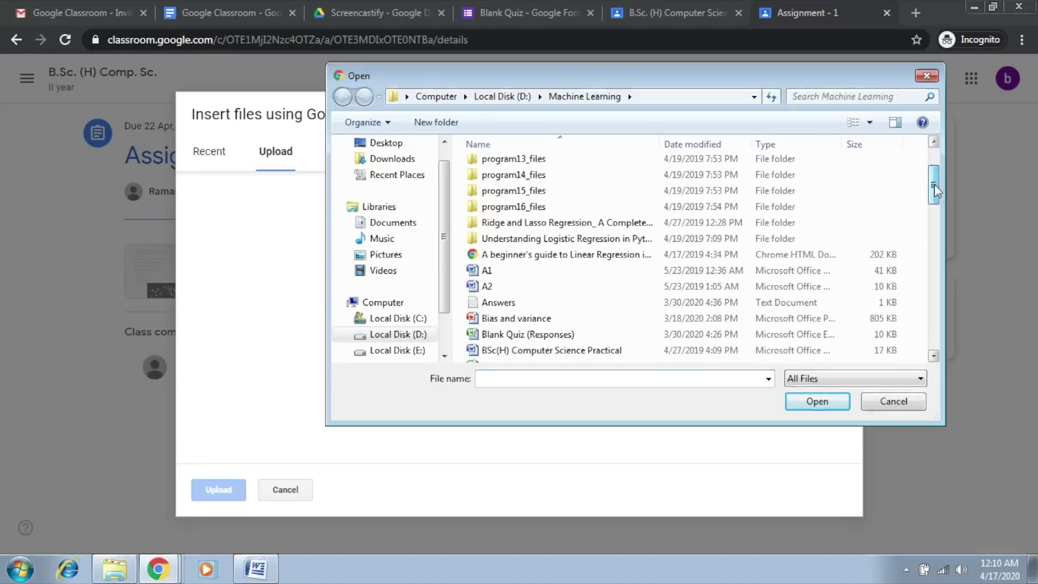
pyautogui.click(551, 303)
pyautogui.click(816, 401)
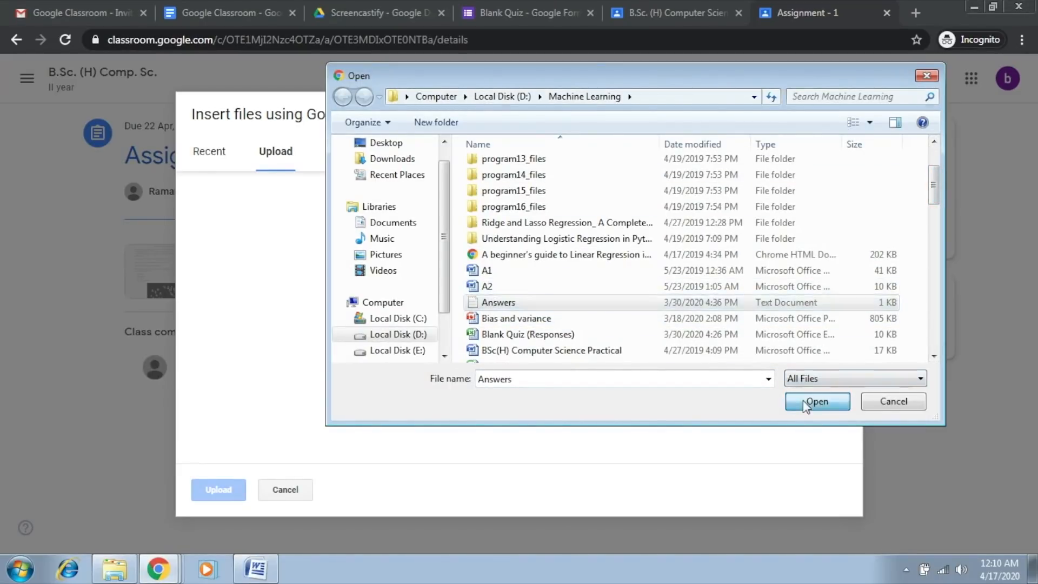
pyautogui.click(218, 490)
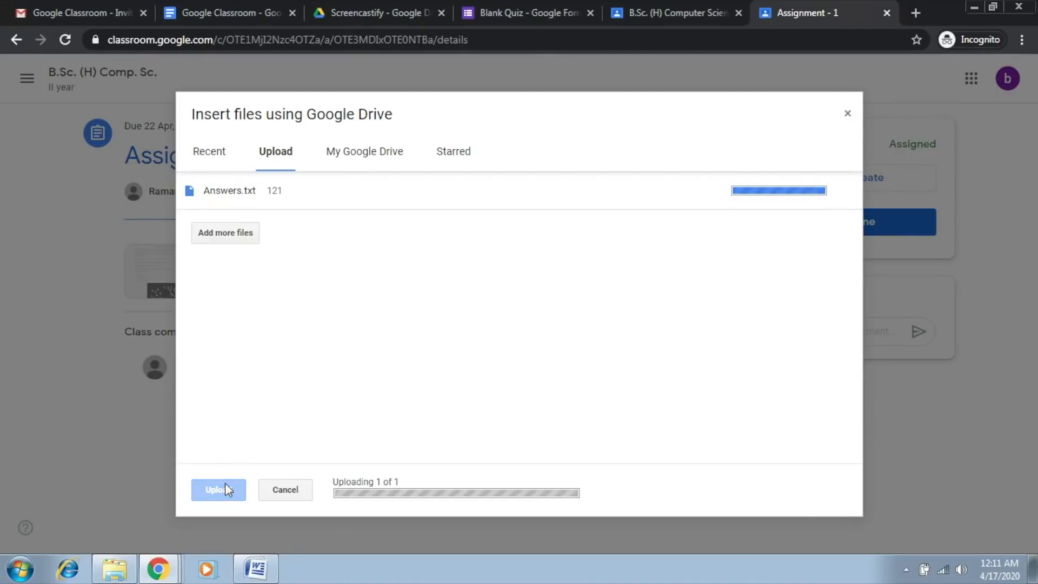
pyautogui.click(224, 482)
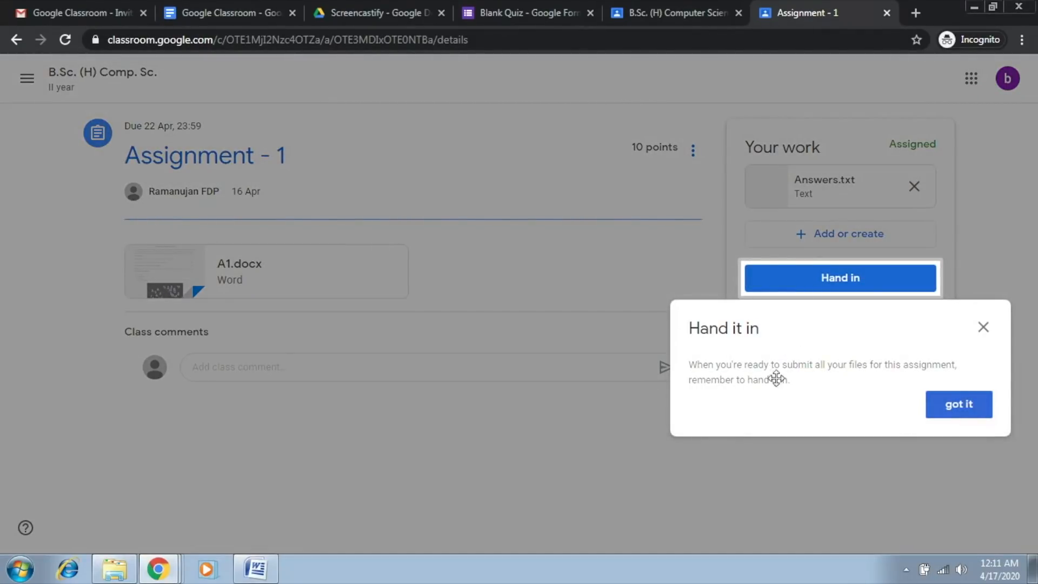
# Step: Hand in Answers.txt, then switch to the teacher's window and open the Assignment - 1 post
pyautogui.click(982, 417)
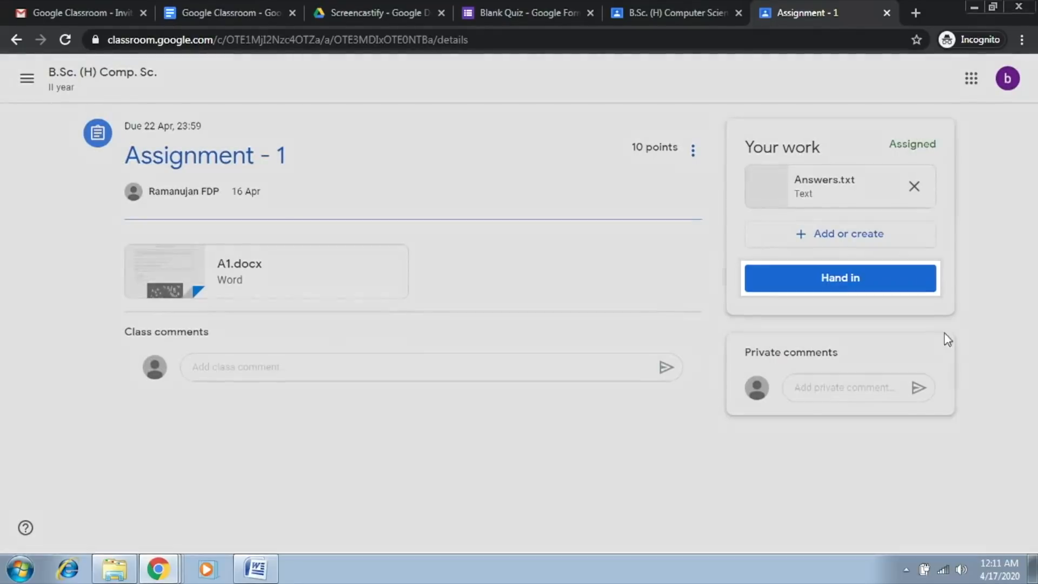
pyautogui.click(869, 279)
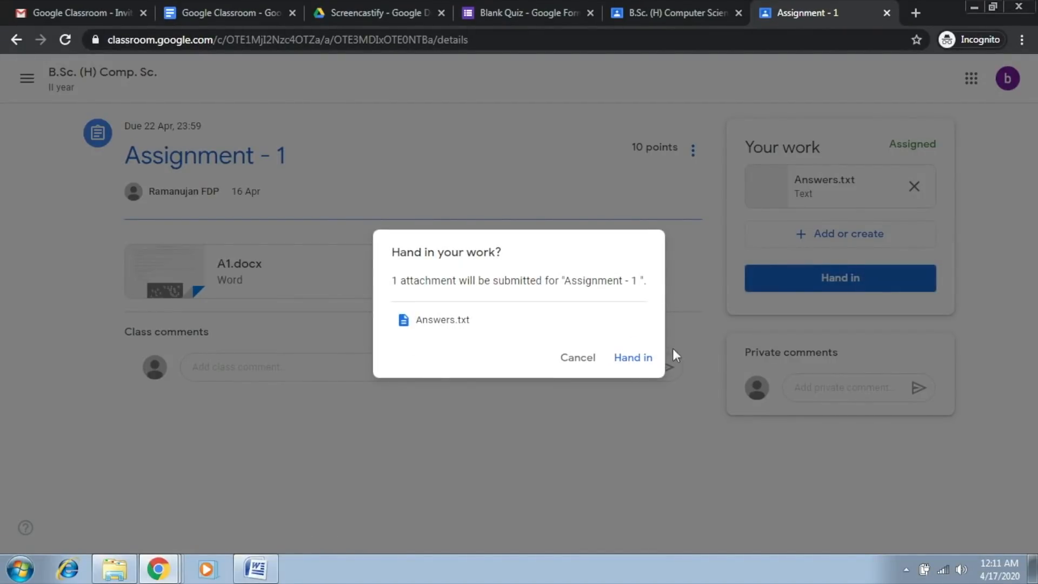
pyautogui.click(633, 358)
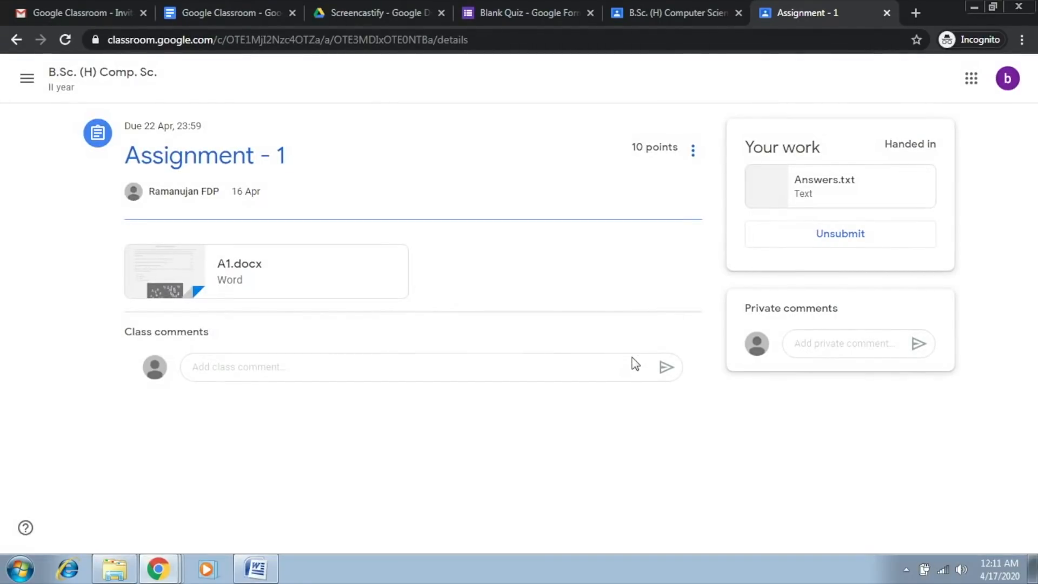
pyautogui.hotkey('alt', 'Tab')
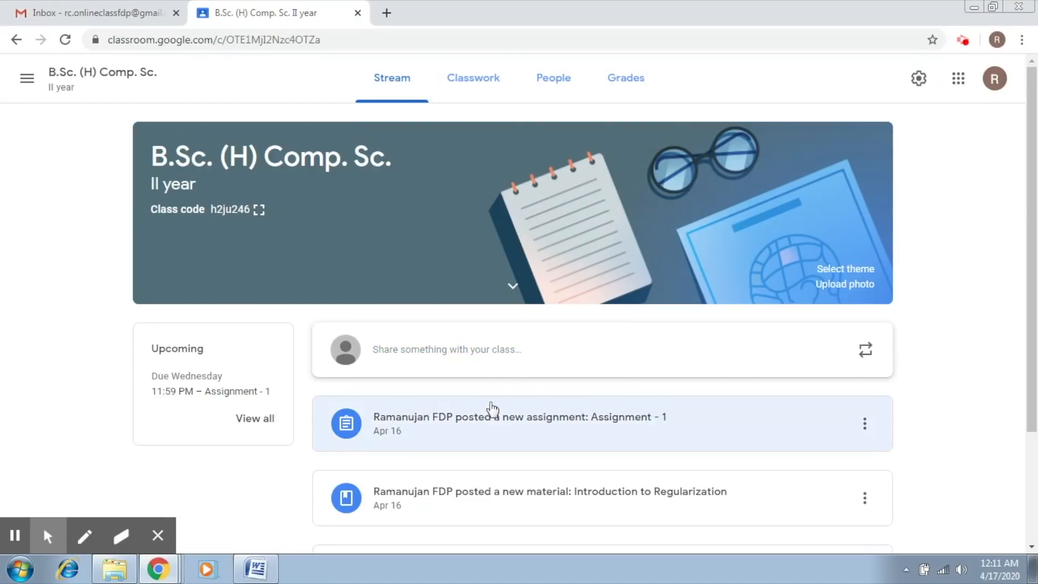
pyautogui.click(491, 426)
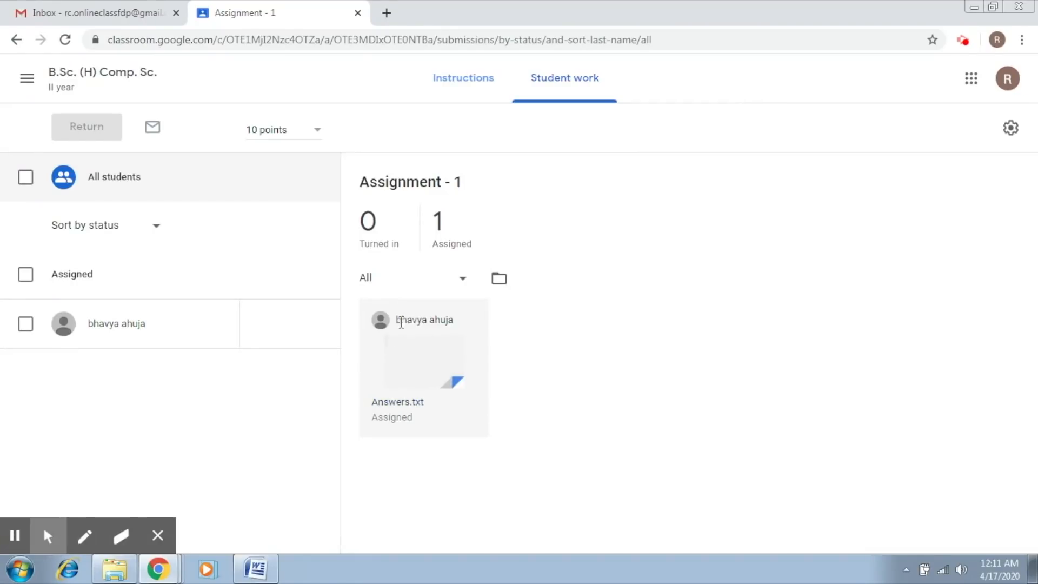
# Step: View the student's Answers.txt in the grading view, dismissing tips, and return to the grade field
pyautogui.moveTo(397, 321); pyautogui.dragTo(441, 322)
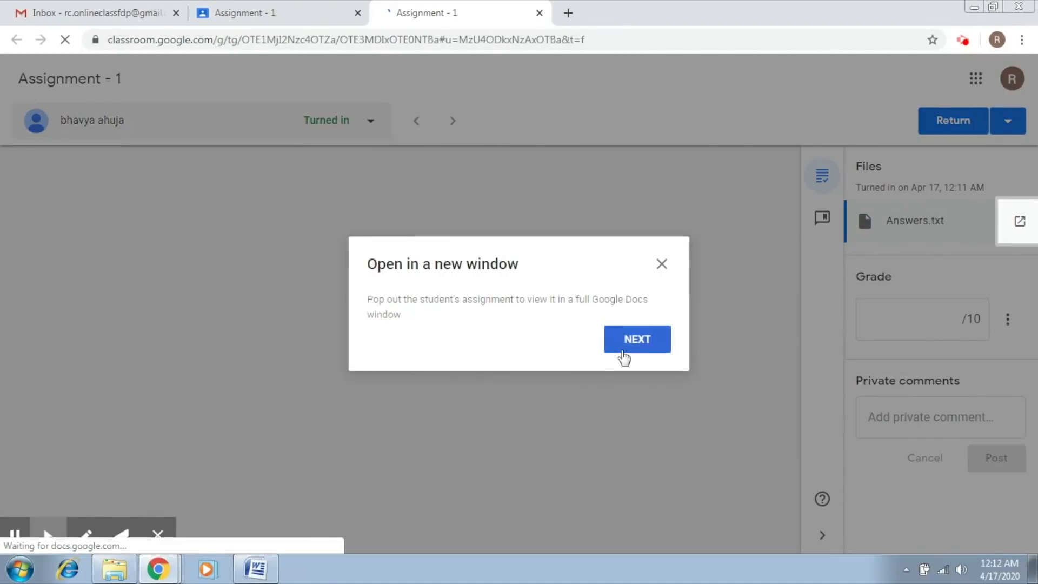
pyautogui.click(637, 339)
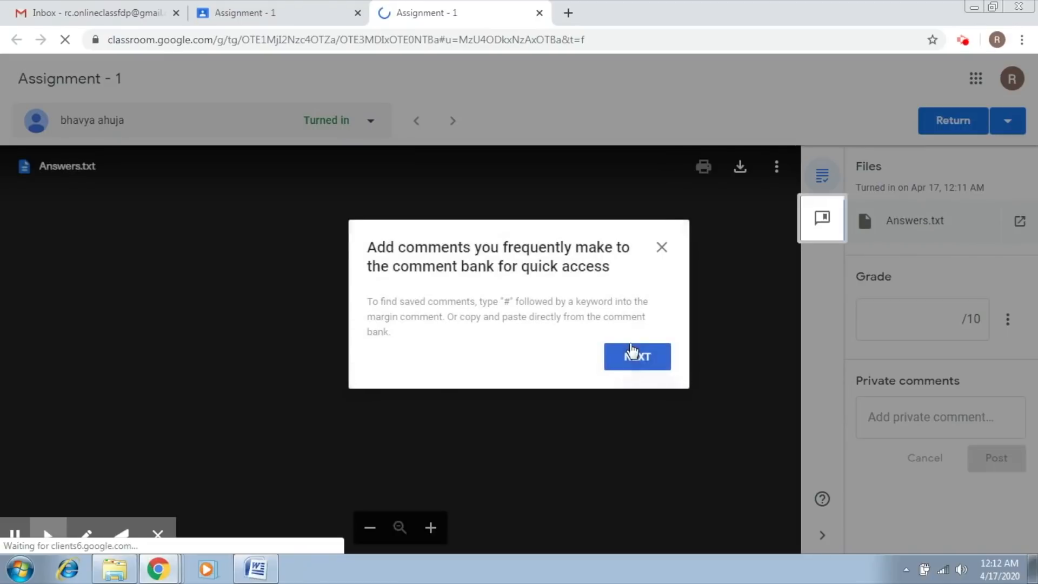
pyautogui.click(662, 249)
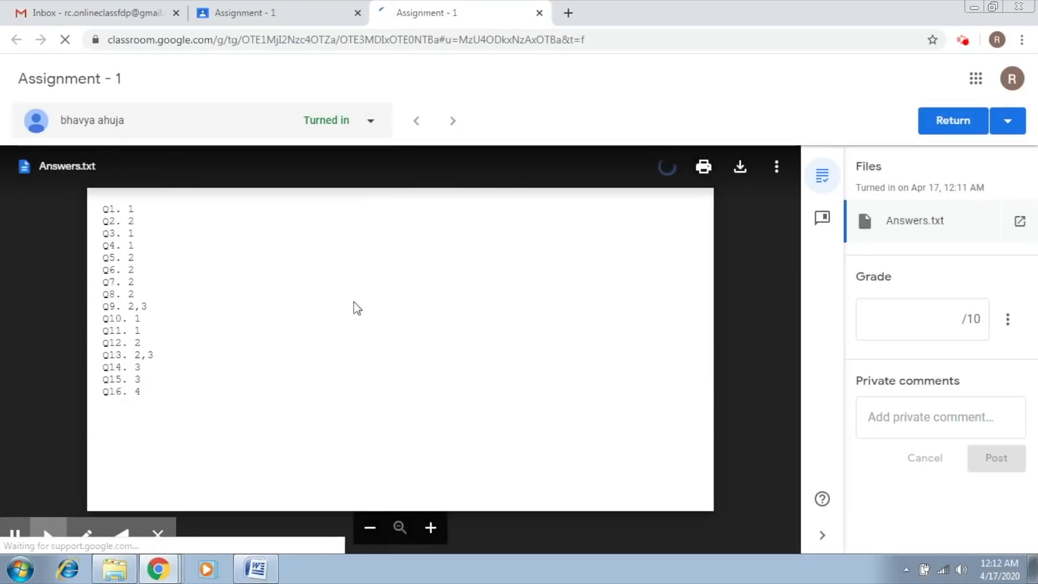
pyautogui.click(541, 13)
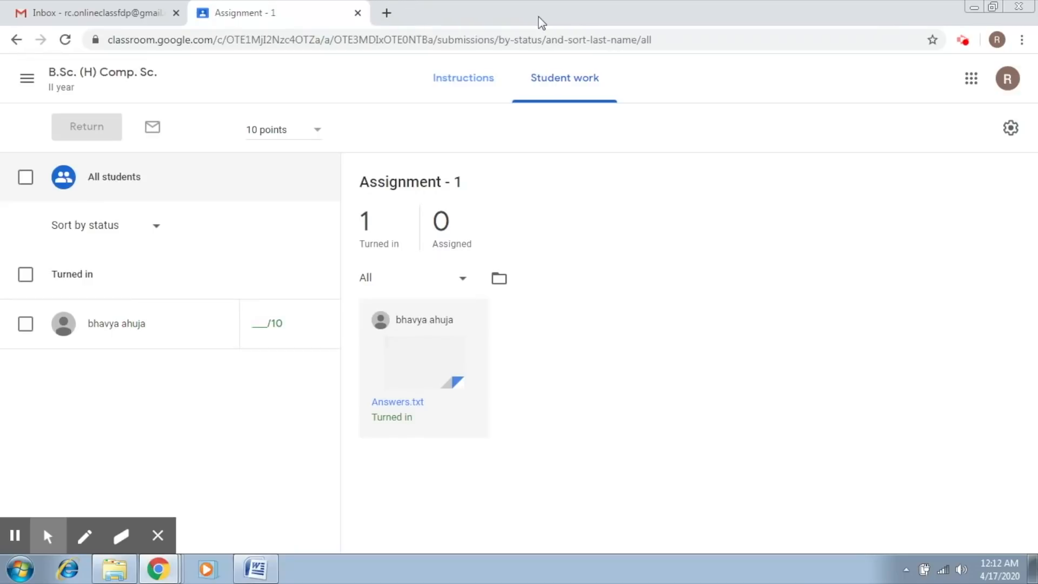
pyautogui.click(260, 325)
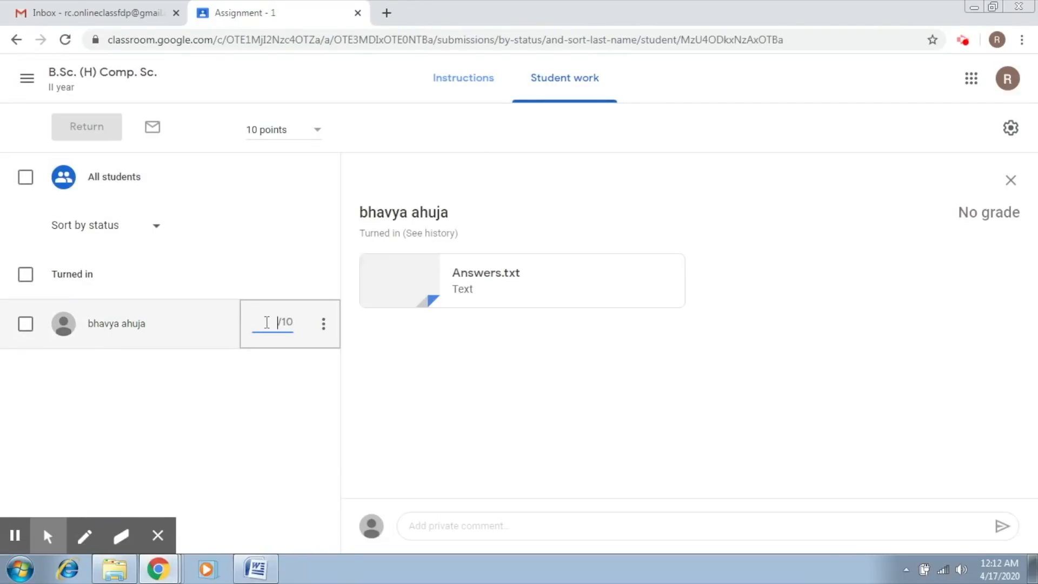
pyautogui.write('10')
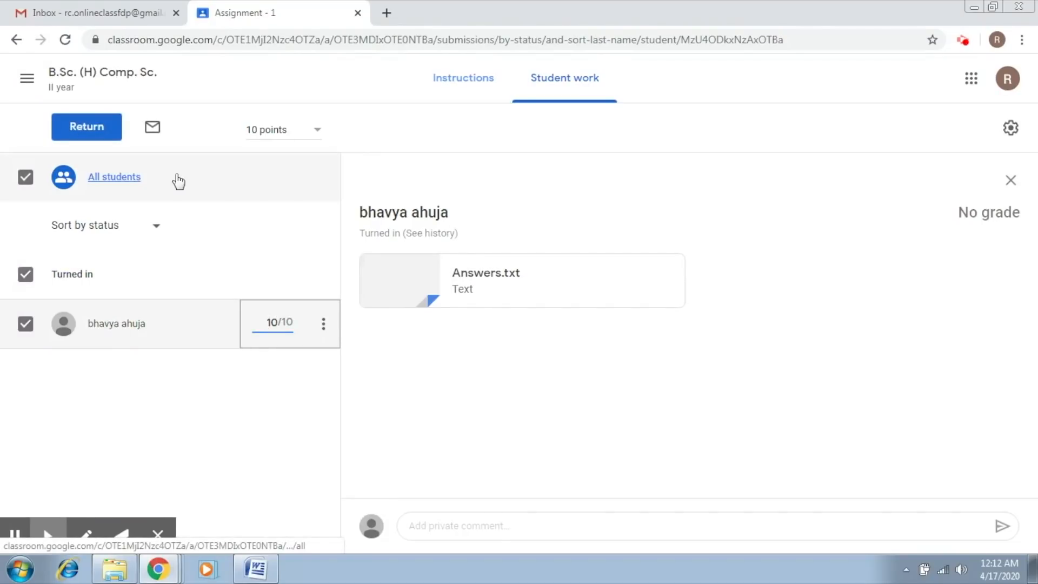
# Step: Return the 10/10 graded work to the student and go back to the class, dismissing the grading tip
pyautogui.click(96, 132)
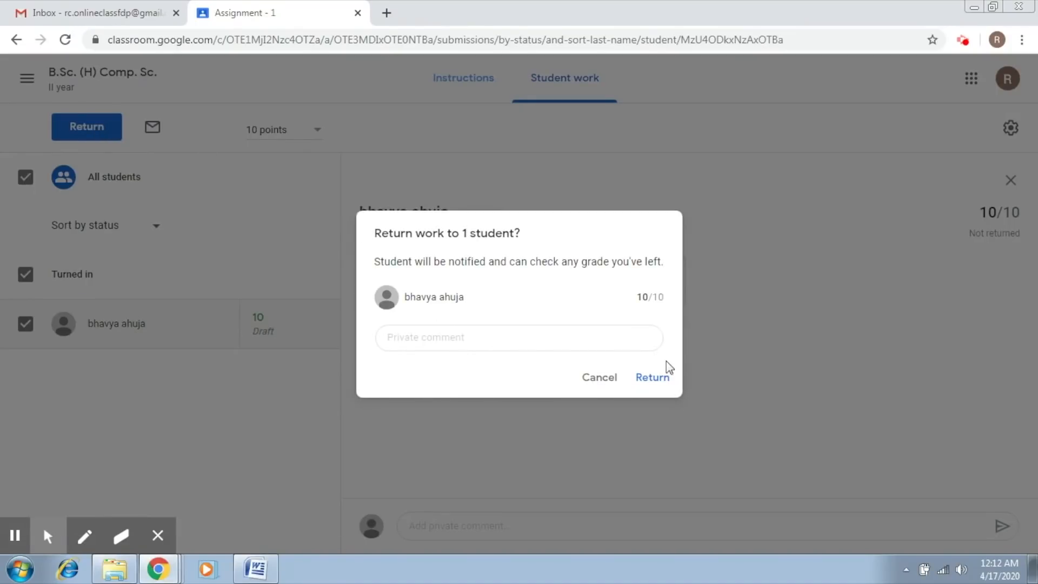
pyautogui.click(661, 382)
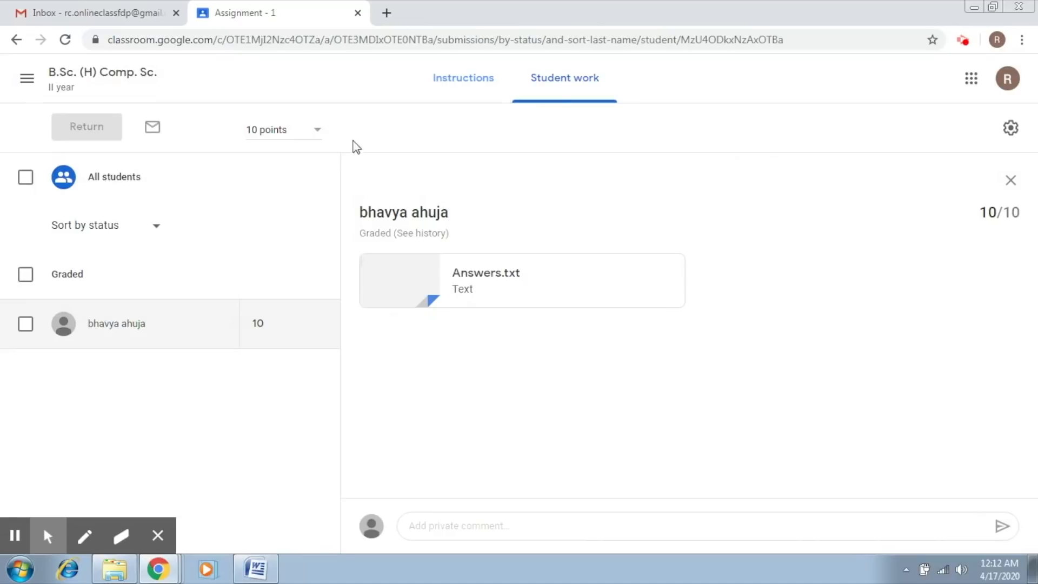
pyautogui.click(119, 78)
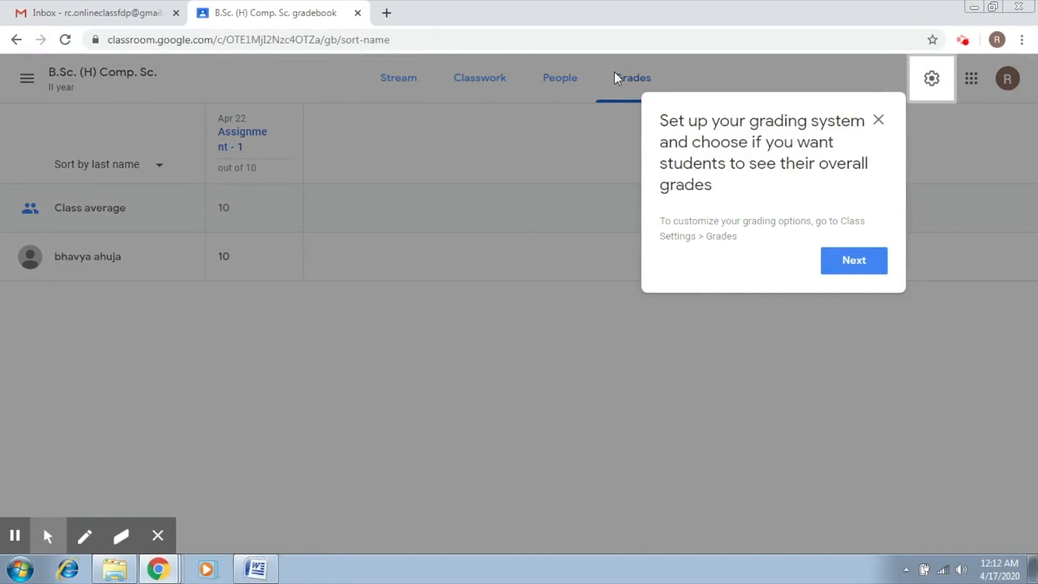
pyautogui.click(879, 122)
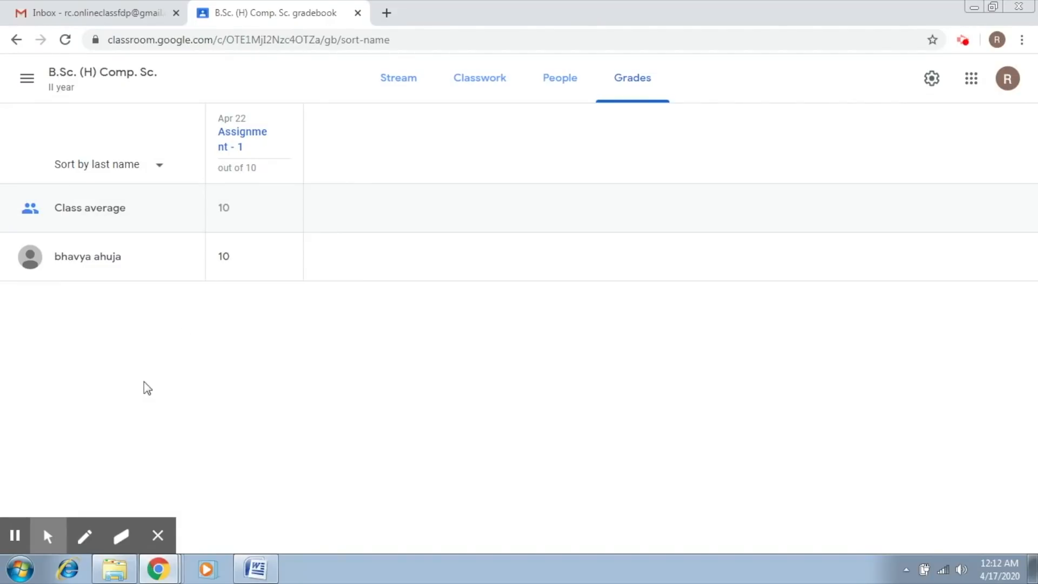
# Step: Show the Classwork page listing the class topics and dismiss the recording popup
pyautogui.click(476, 87)
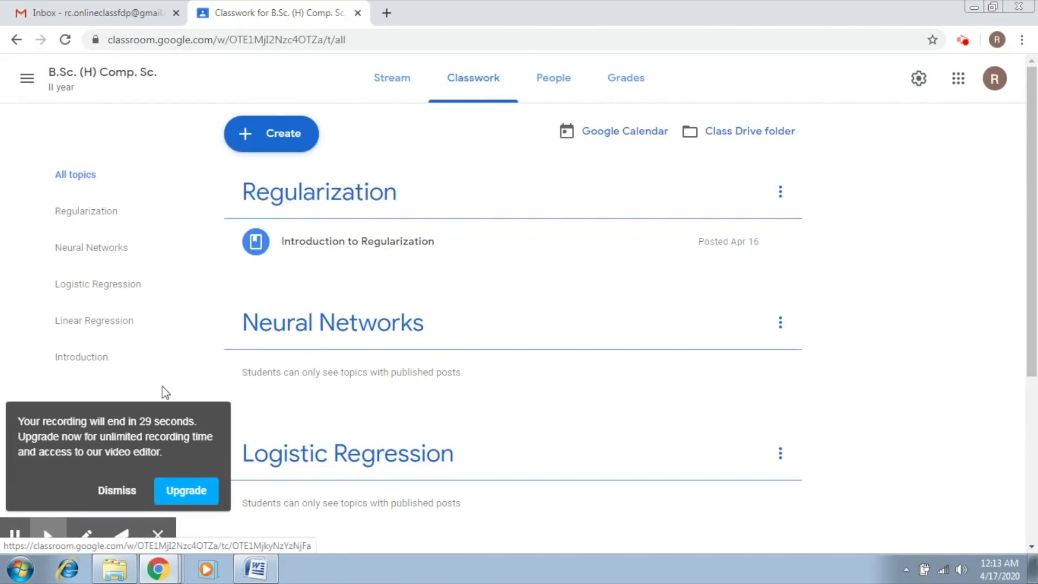
pyautogui.click(119, 491)
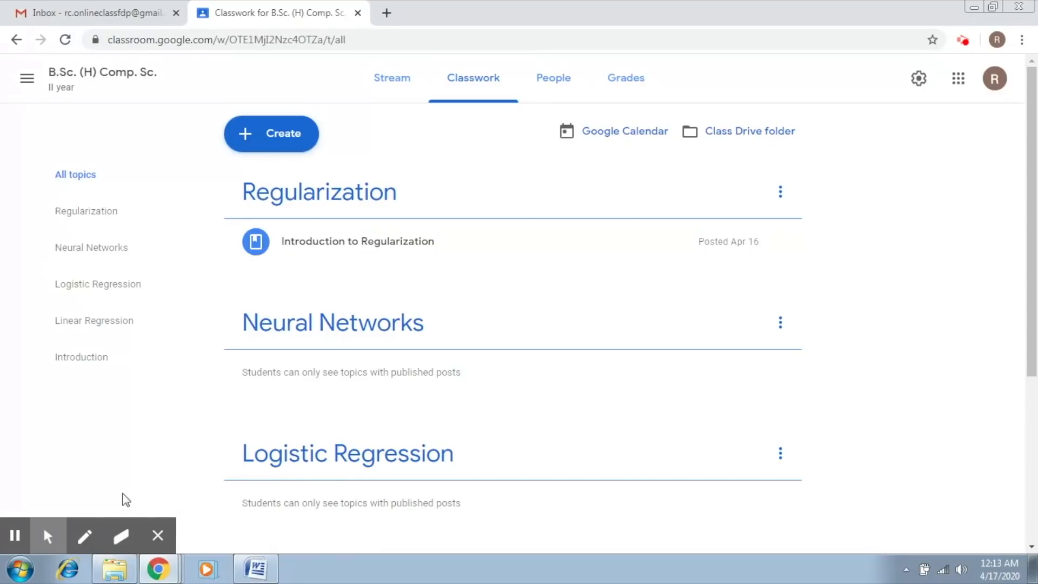